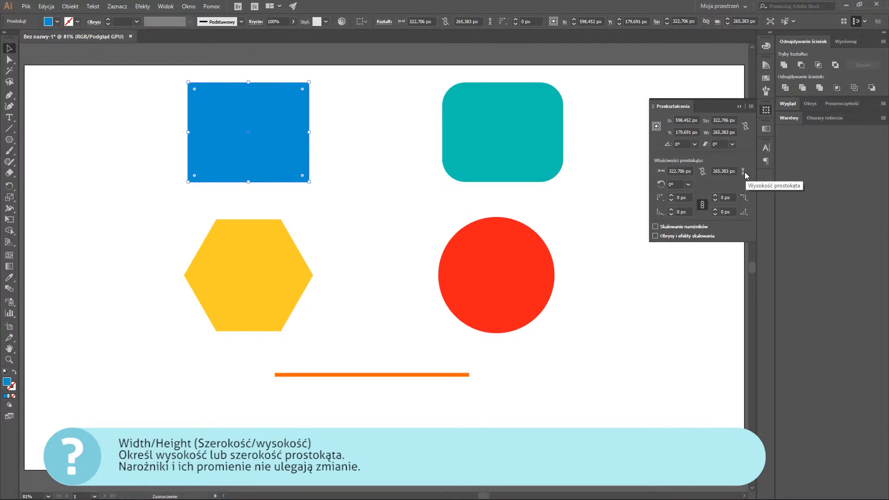
Set the blue rectangle's width to 300 px and its height to 400 px
left_click(686, 171)
type("300")
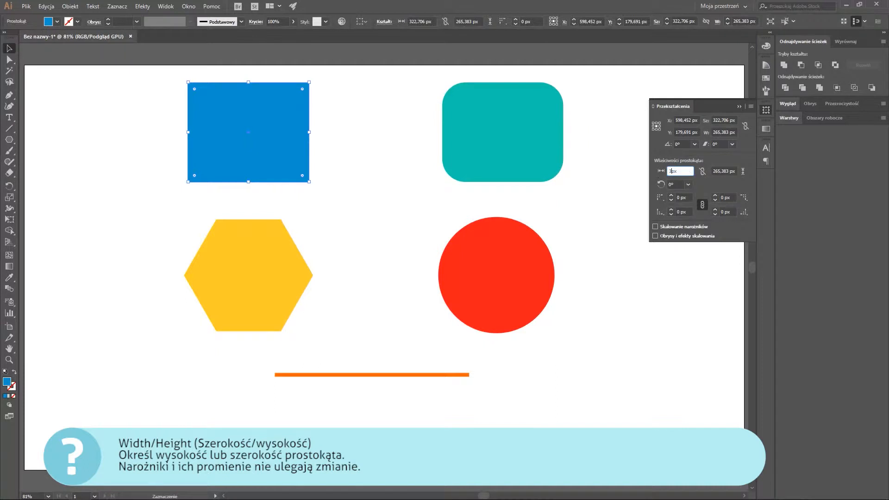
key("Tab")
type("400")
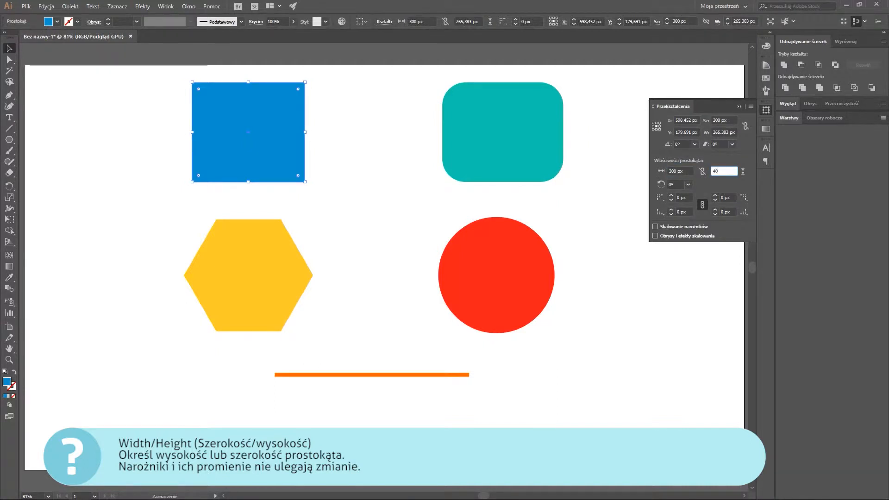
key("Tab")
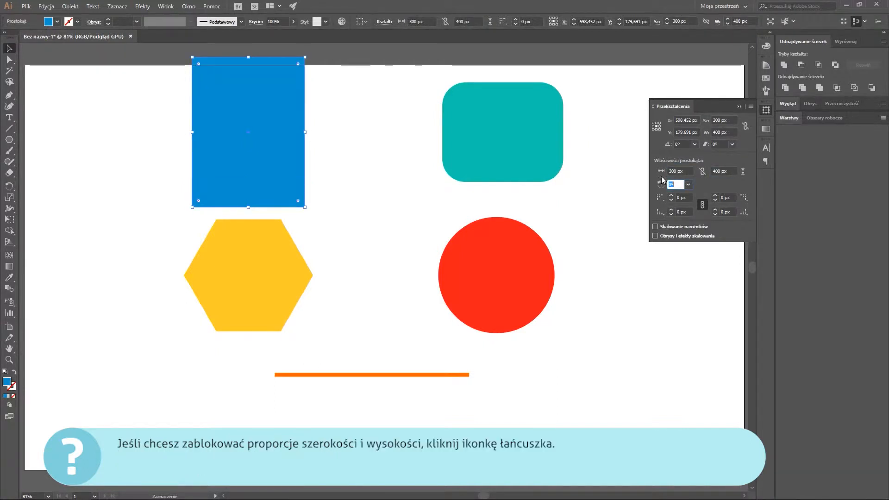
Lock the blue rectangle's width-to-height proportions, then try a width of 500 px and set the height to 500 px
left_click(703, 171)
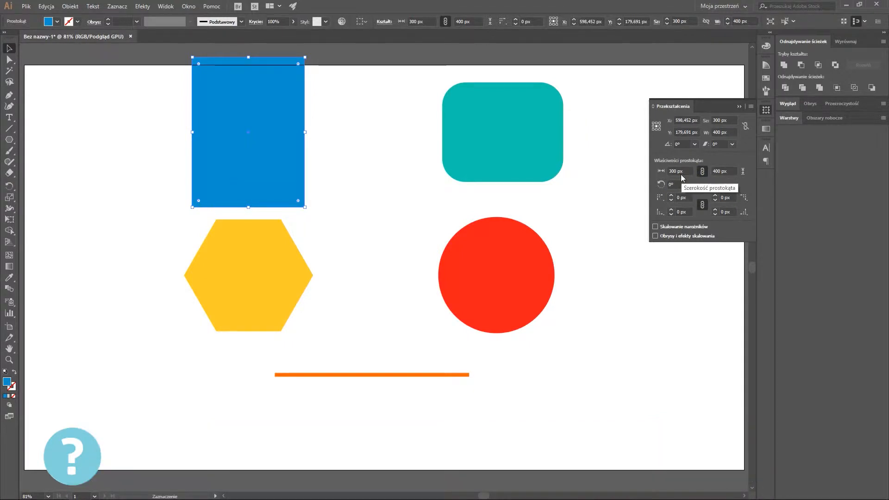
left_click_drag(679, 171, 663, 174)
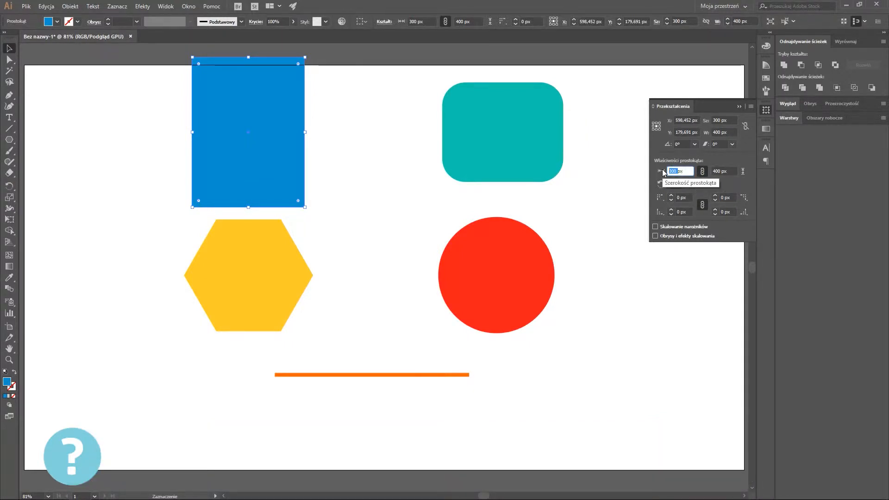
type("5")
key("Tab")
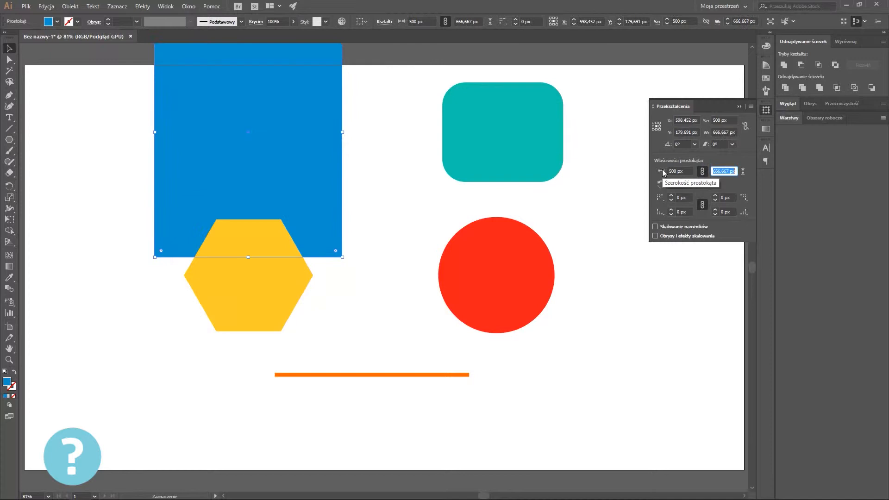
type("500")
key("Tab")
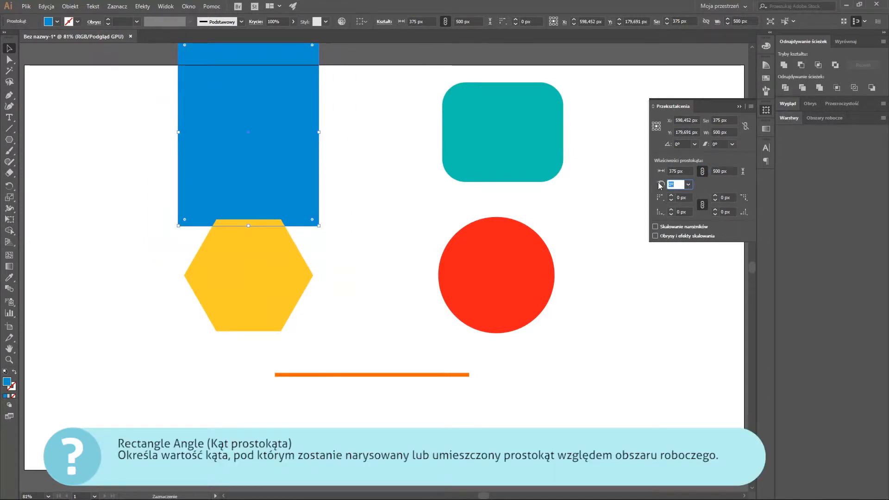
Try a 60° angle on the blue rectangle, then set its rectangle angle to 180°
left_click(689, 184)
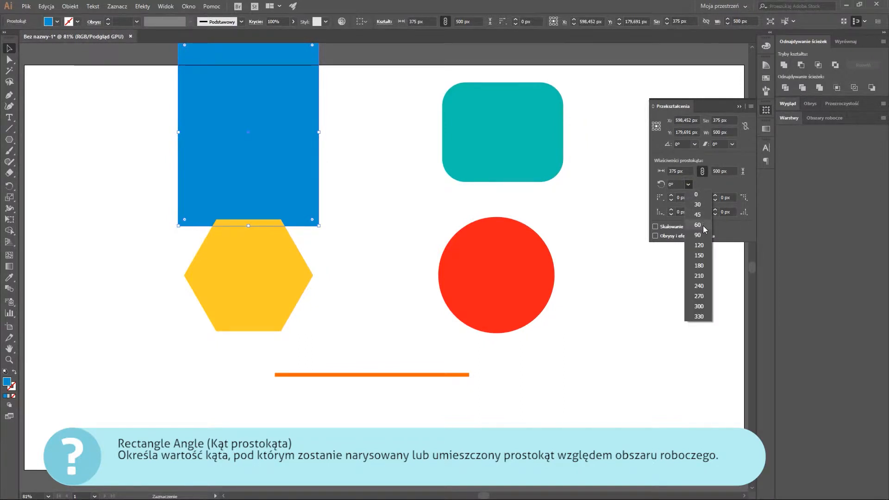
left_click(698, 225)
left_click(688, 184)
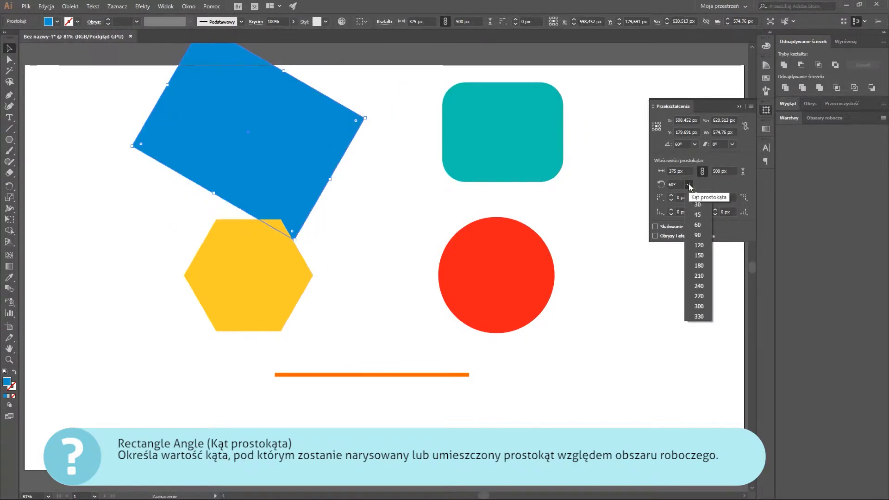
left_click(699, 265)
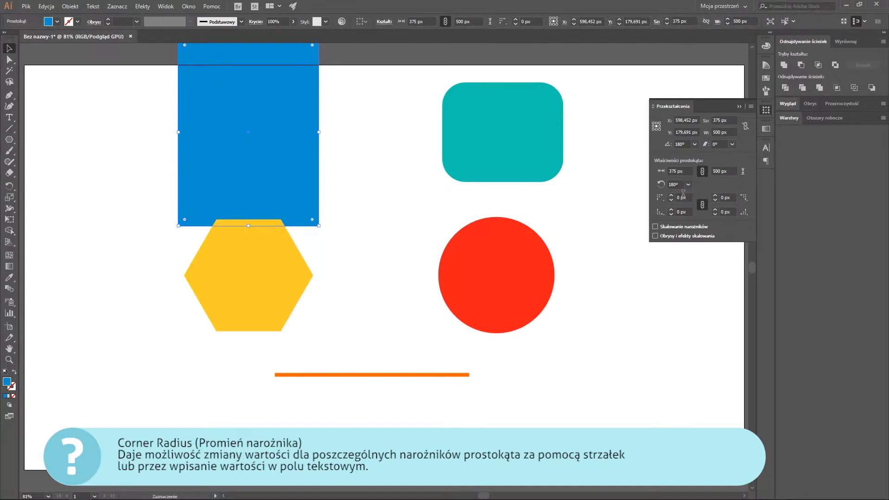
Set the radius of all four linked corners of the blue rectangle to 50 px
left_click(675, 197)
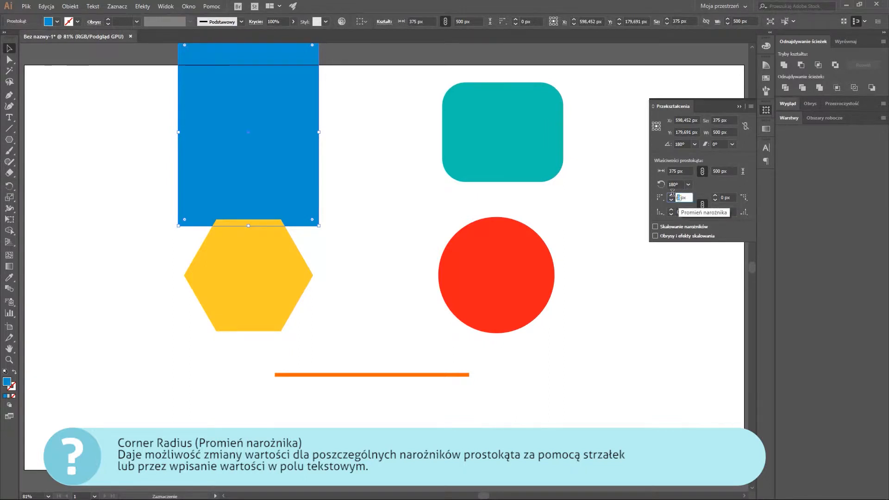
type("50")
key("Tab")
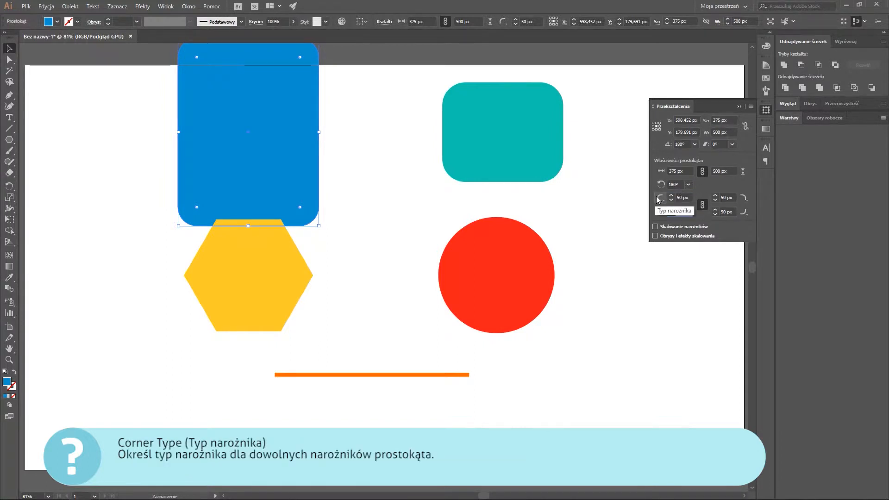
Make the blue rectangle's upper-left and lower-right corners inverted round and its upper-right corner chamfered, and enable corner scaling
left_click(658, 198)
left_click(668, 213)
left_click(667, 212)
left_click(681, 226)
left_click(744, 199)
left_click(745, 198)
left_click(743, 211)
left_click(740, 225)
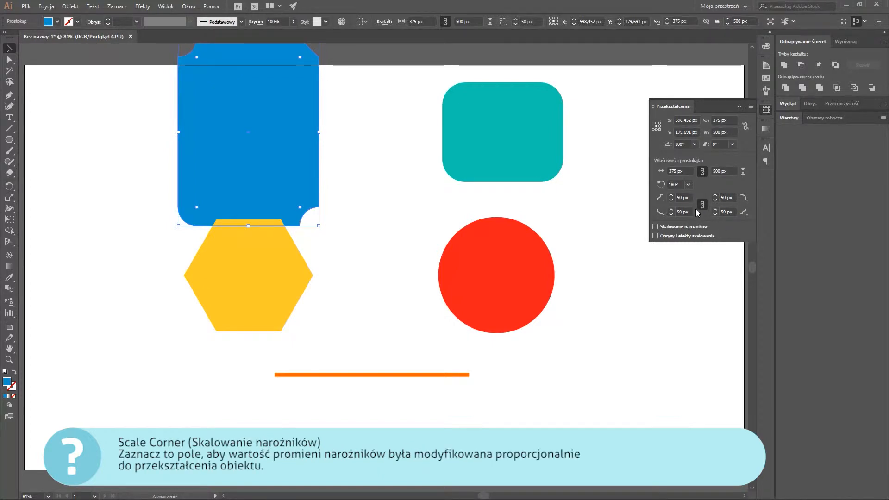
left_click(670, 226)
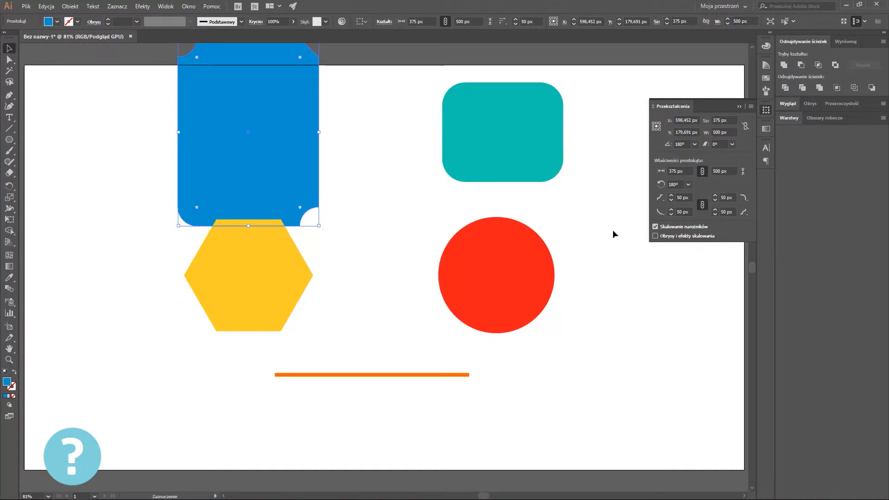
Chamfer the teal rectangle's lower-left corner and change its other three corners to inverted round
left_click(511, 132)
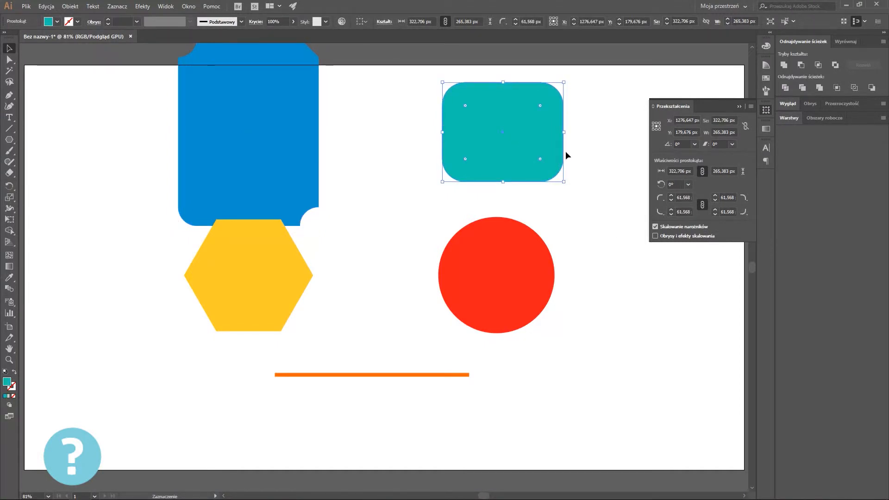
left_click(660, 198)
left_click(667, 211)
left_click(660, 211)
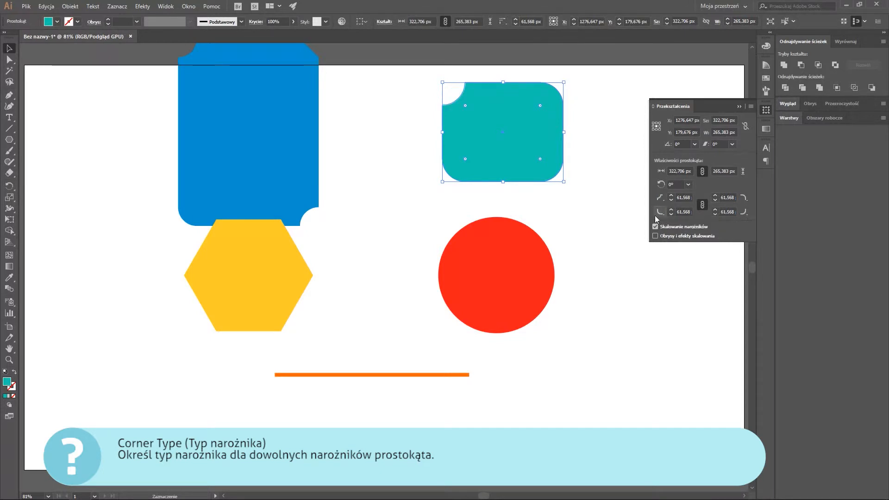
left_click(678, 221)
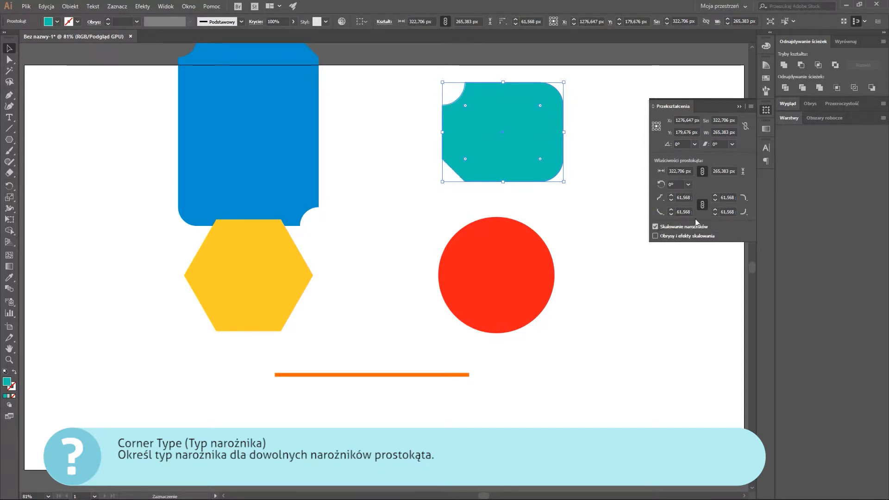
left_click(745, 198)
left_click(745, 212)
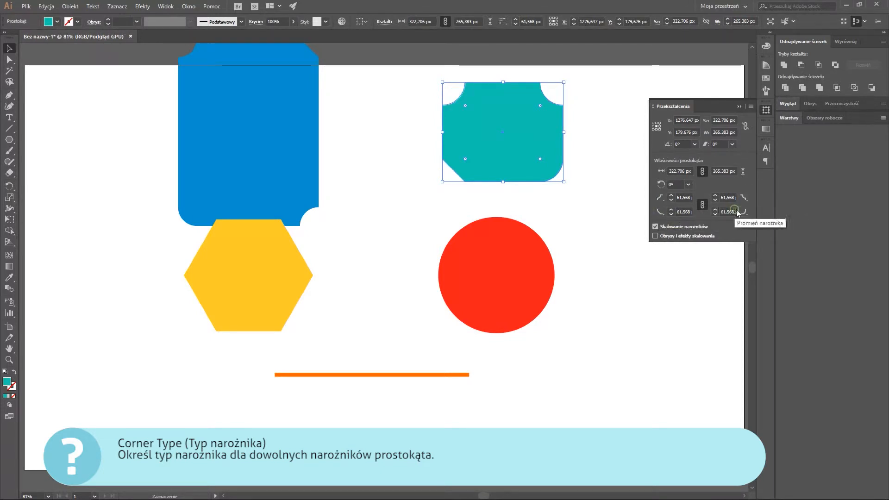
left_click(745, 212)
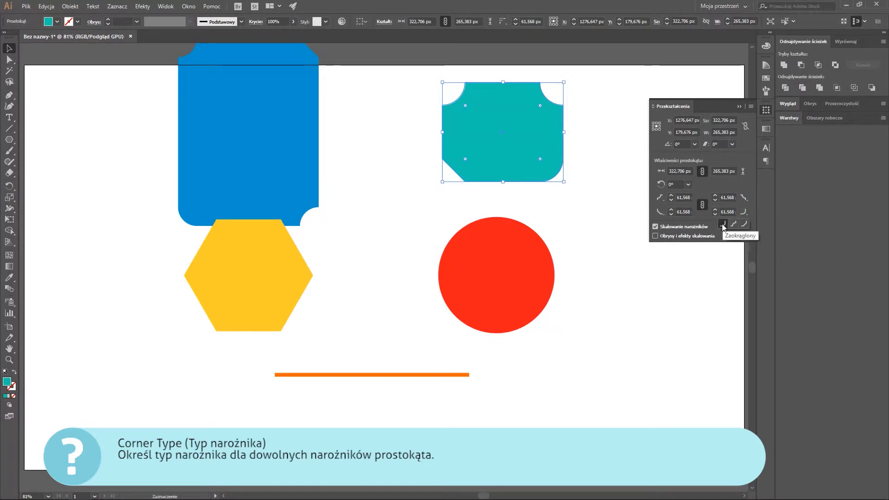
left_click(732, 225)
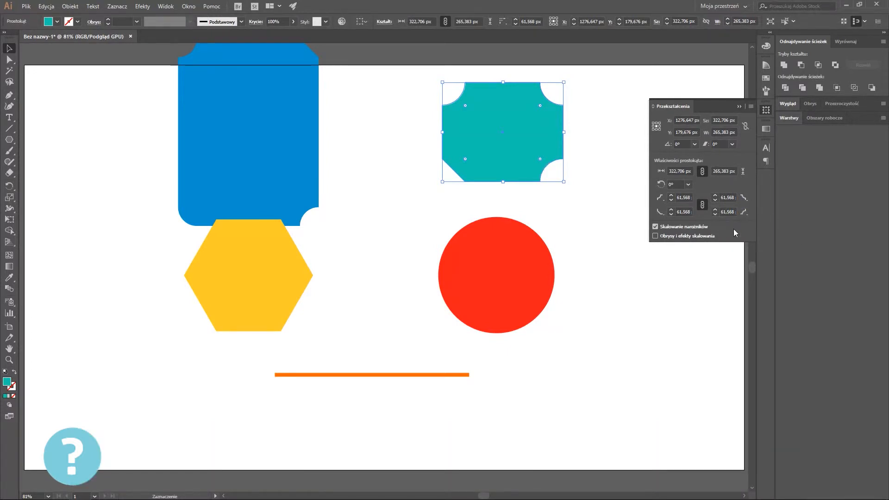
Unlink the teal rectangle's corner radii and set upper-left to 50 px, lower-left to 60 px, upper-right to 70 px and lower-right to 100 px
left_click(629, 266)
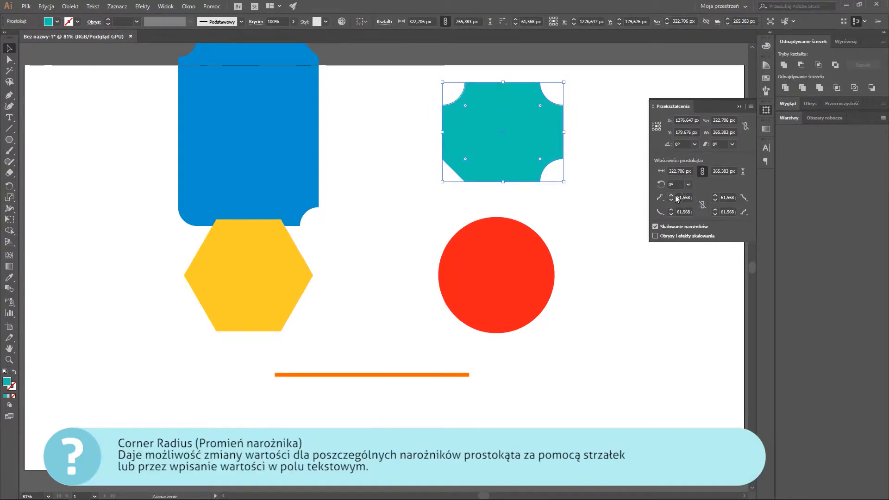
left_click_drag(677, 197, 693, 198)
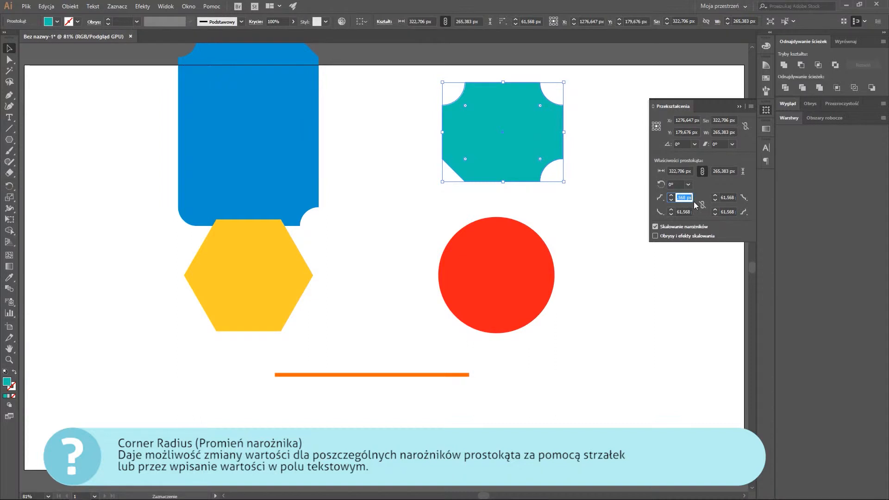
type("50")
key("Tab")
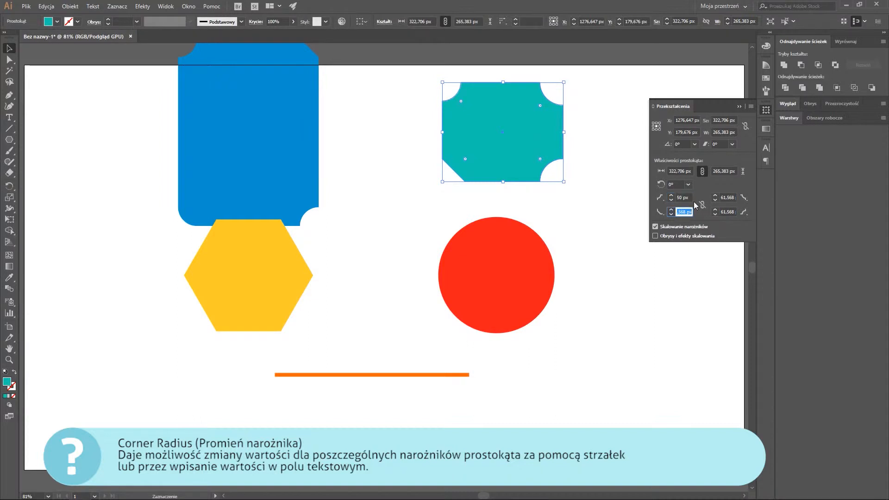
type("60")
key("Tab")
type("70")
key("Tab")
type("100")
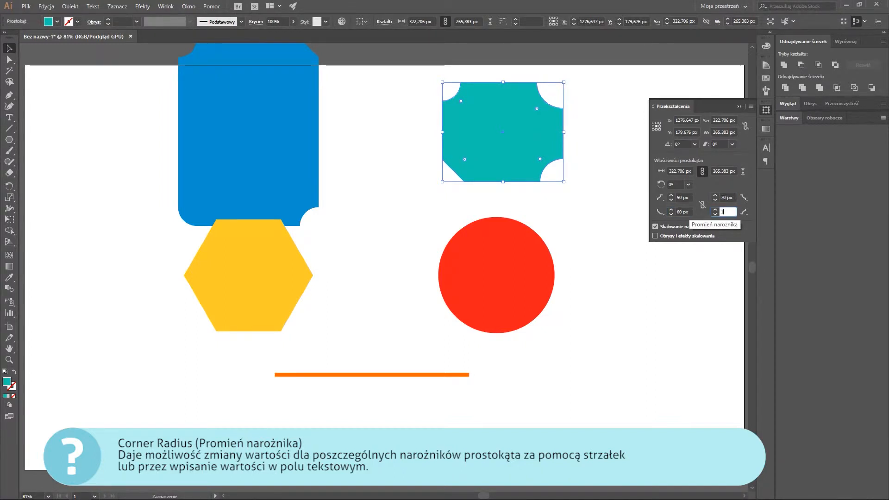
key("Tab")
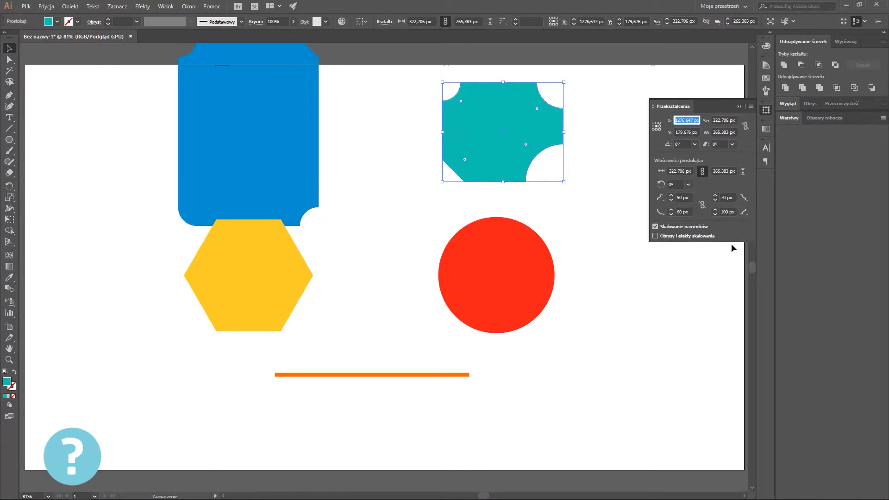
Shrink the blue rectangle from its lower and upper edges to a height of about 345 px
left_click(719, 277)
left_click(280, 182)
left_click_drag(248, 226, 257, 167)
left_click_drag(266, 82, 266, 116)
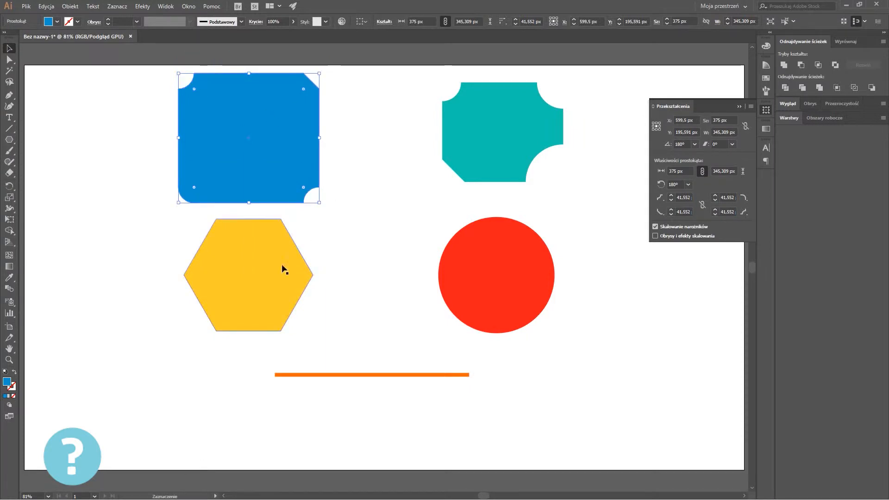
Select the yellow hexagon and try polygon side counts of 20, 100 and 50
left_click(254, 272)
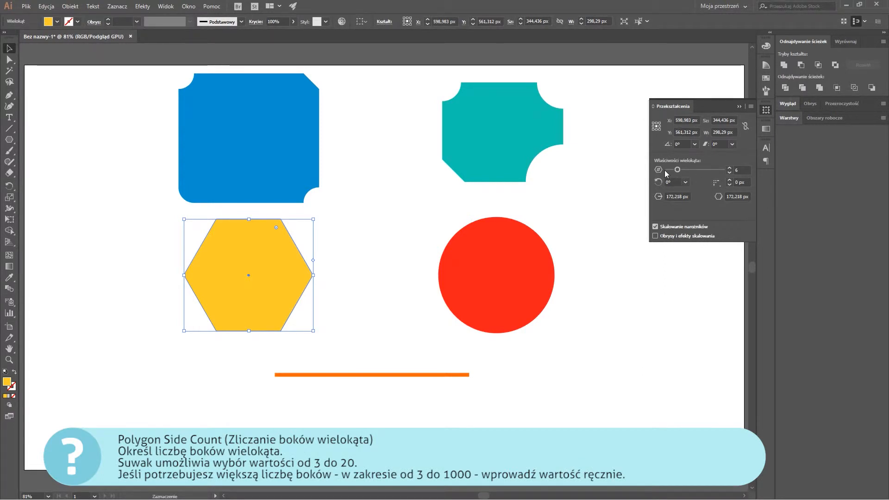
left_click_drag(677, 170, 724, 170)
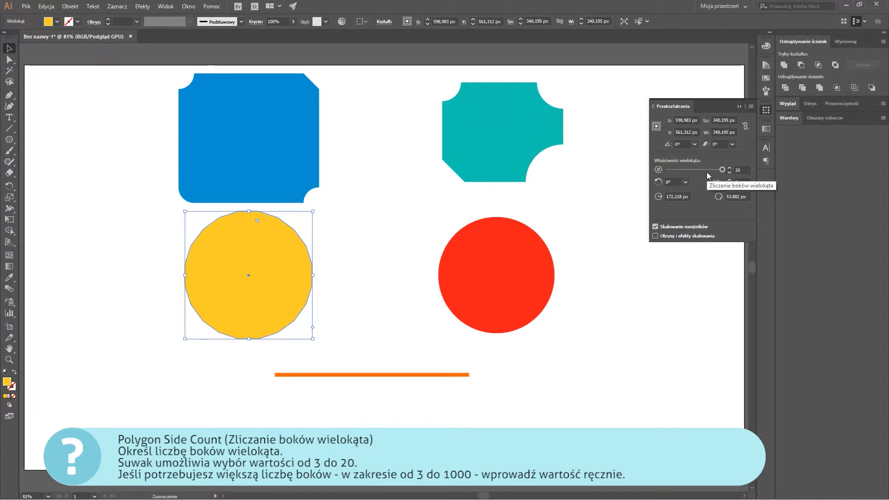
left_click(745, 170)
type("10")
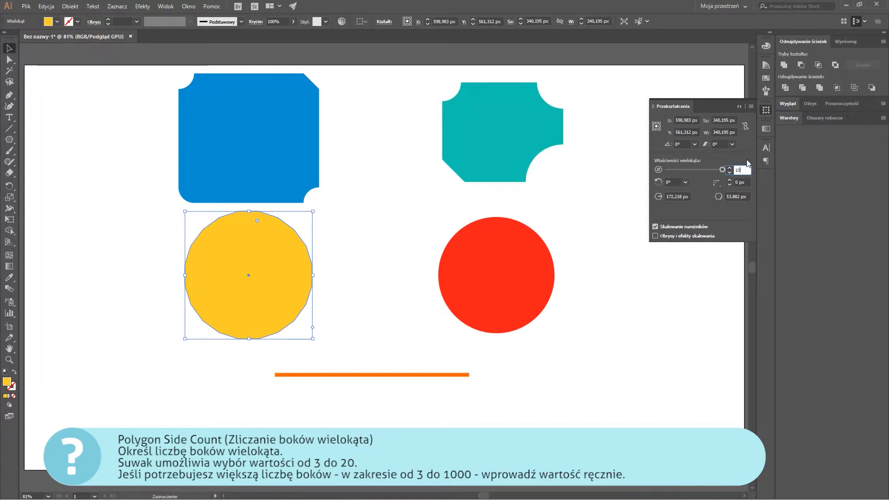
type("0")
key("Tab")
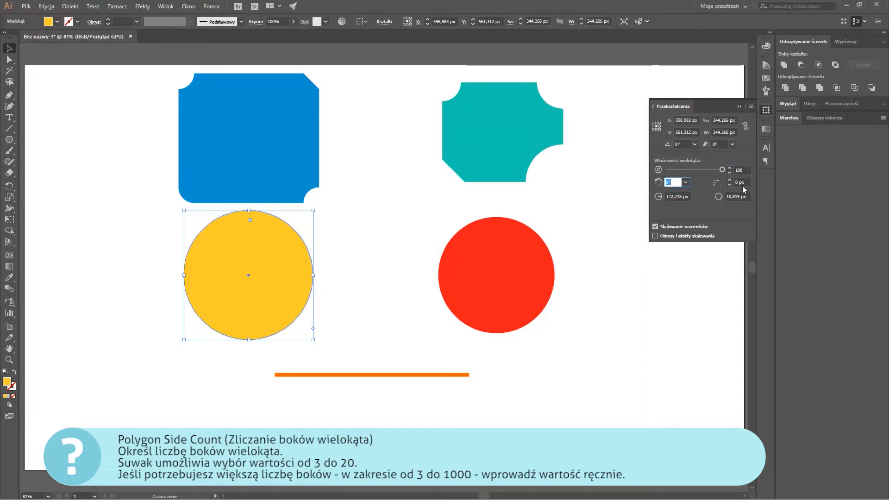
left_click(744, 170)
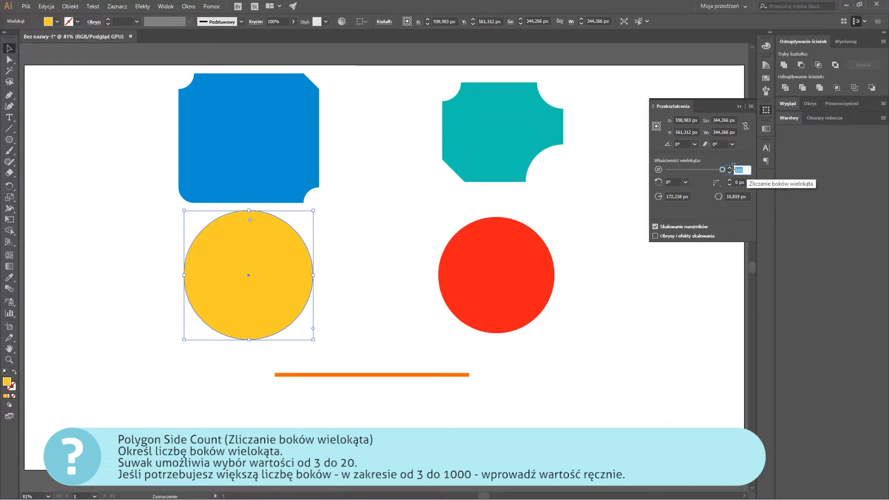
key("Tab")
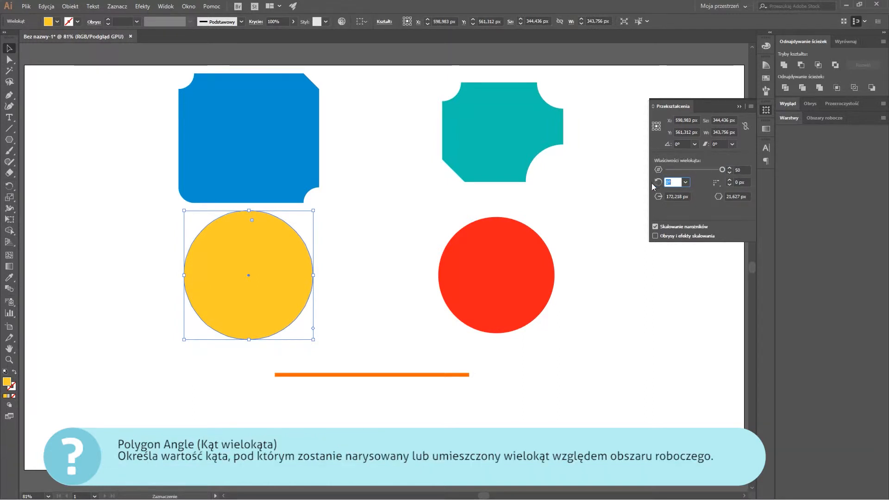
Set the yellow polygon's angle to 120° and its side count to 10
left_click(685, 182)
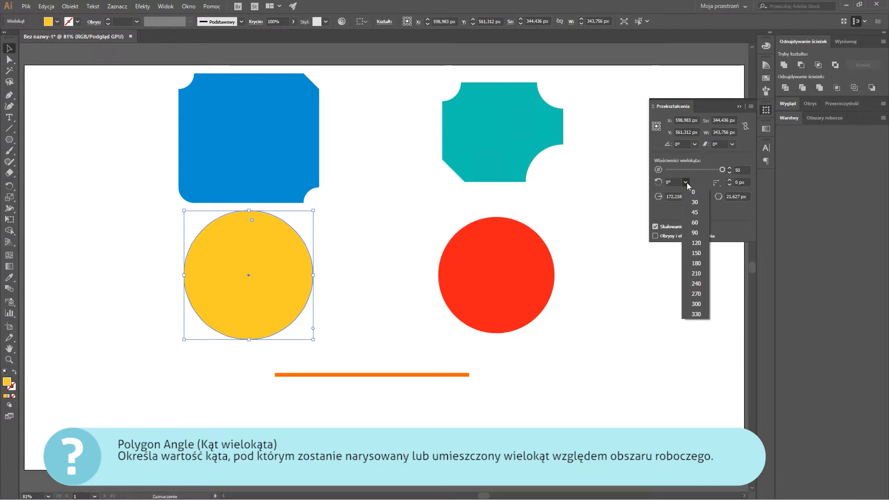
left_click(696, 243)
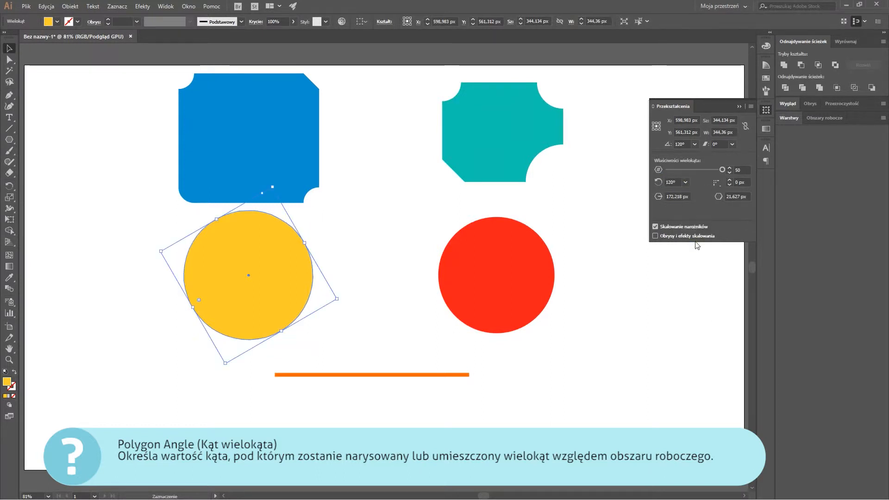
left_click(736, 170)
type("10")
key("Tab")
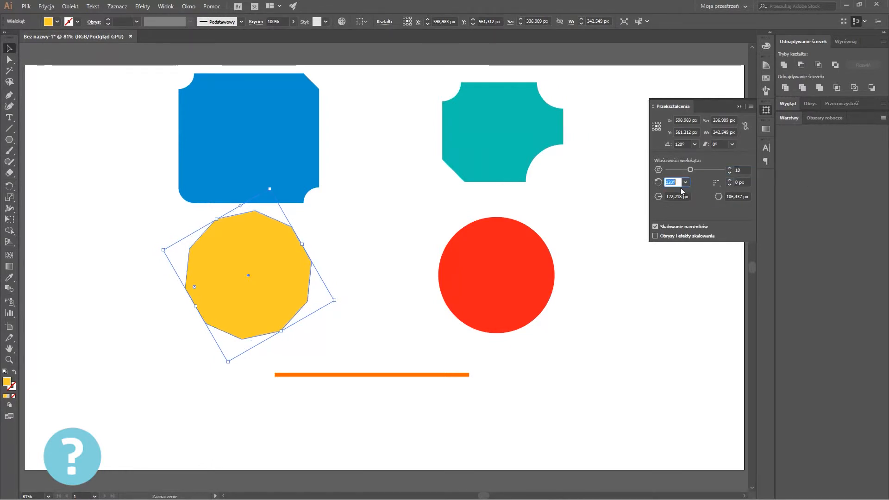
Set the yellow polygon's corner radius to 50 px and try the inverted round and chamfer corner types
left_click(717, 184)
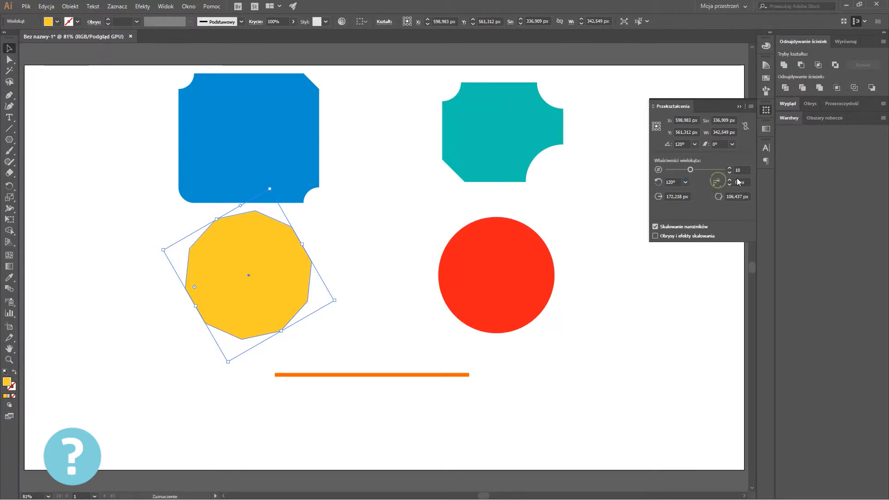
left_click(740, 181)
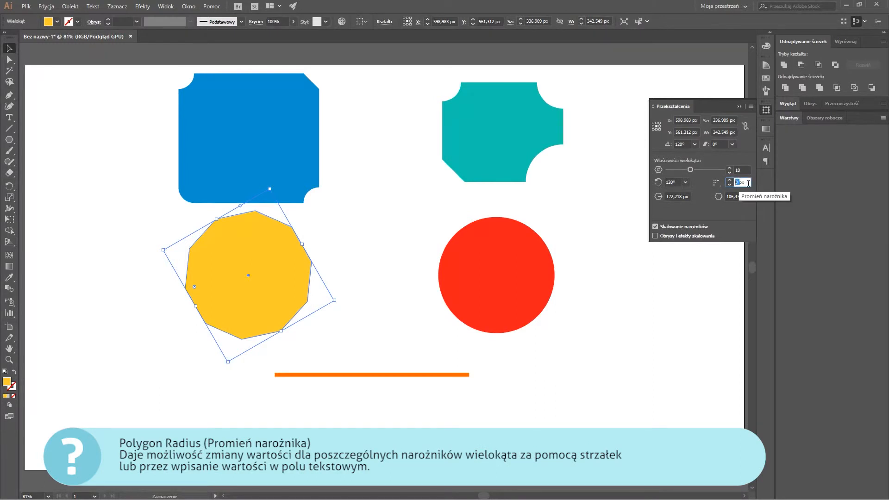
type("50")
key("Tab")
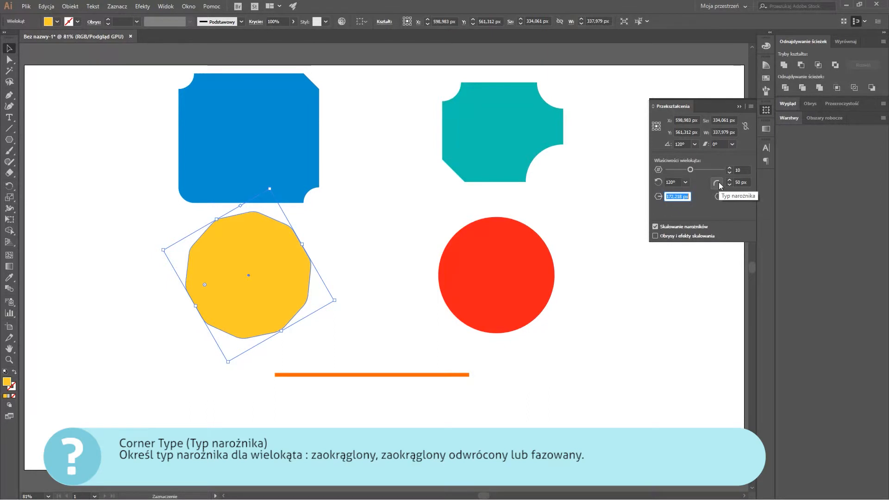
left_click(719, 182)
left_click(727, 193)
left_click(718, 181)
left_click(740, 195)
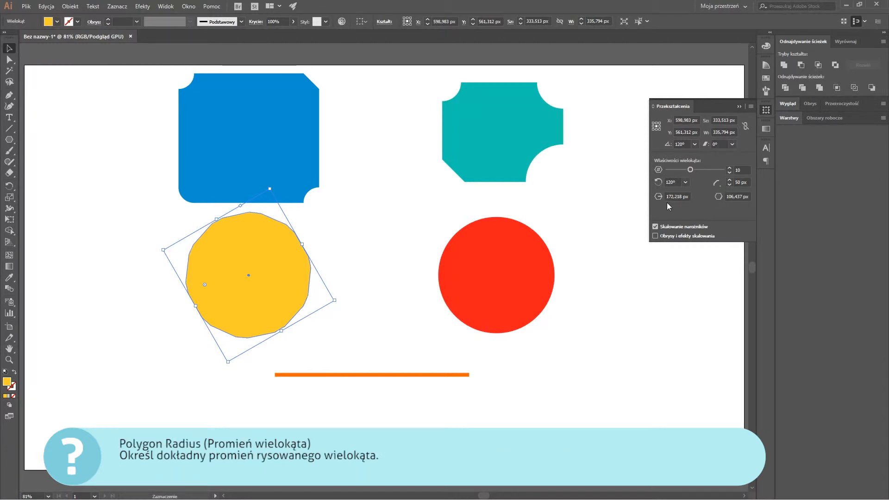
Try radii of 50 px and 100 px on the yellow polygon, and set its side length to 70 px
left_click(683, 195)
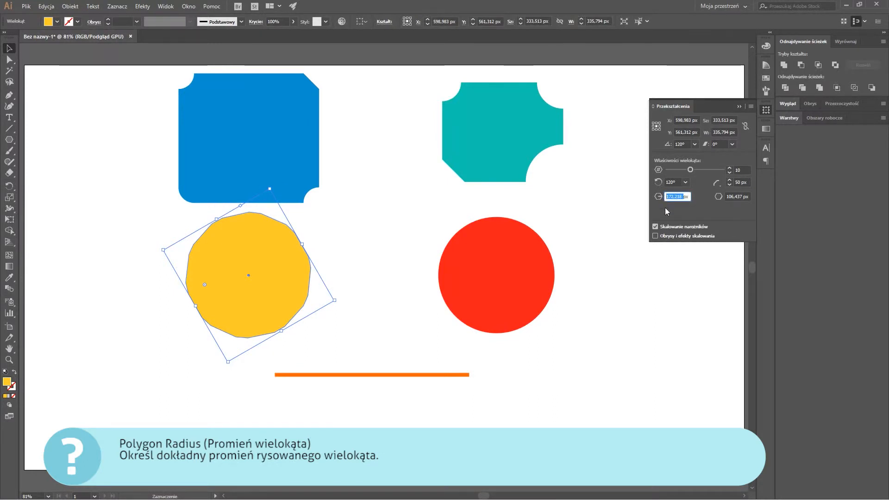
type("50")
key("Tab")
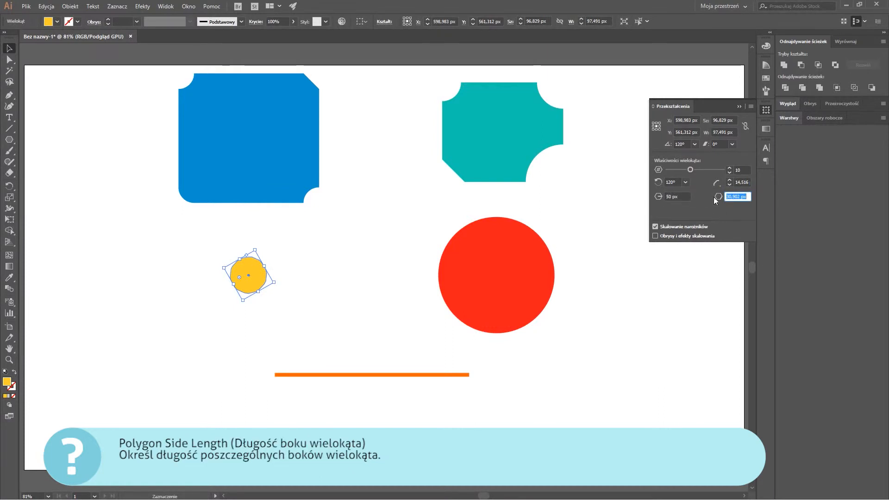
left_click(685, 197)
type("1")
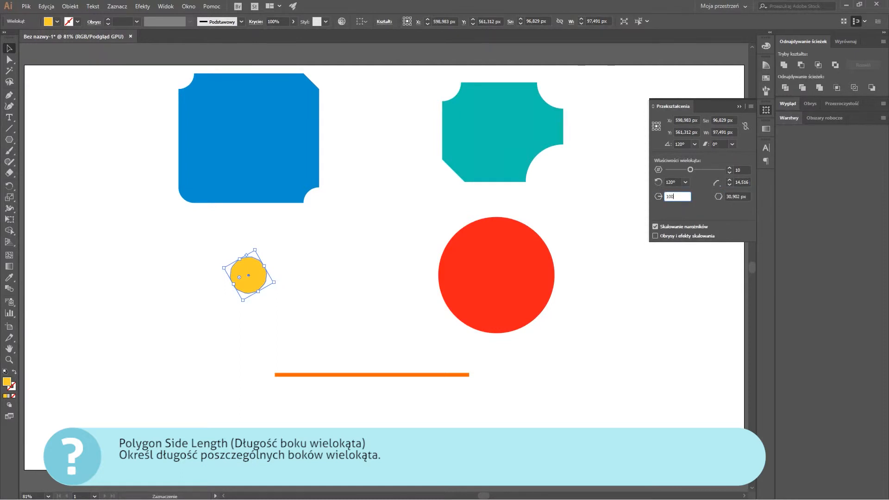
type("00")
key("Tab")
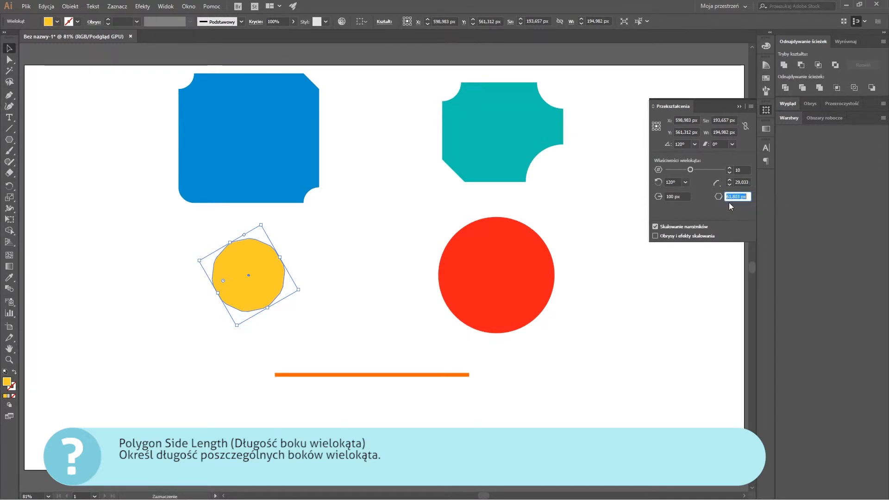
type("70")
key("Tab")
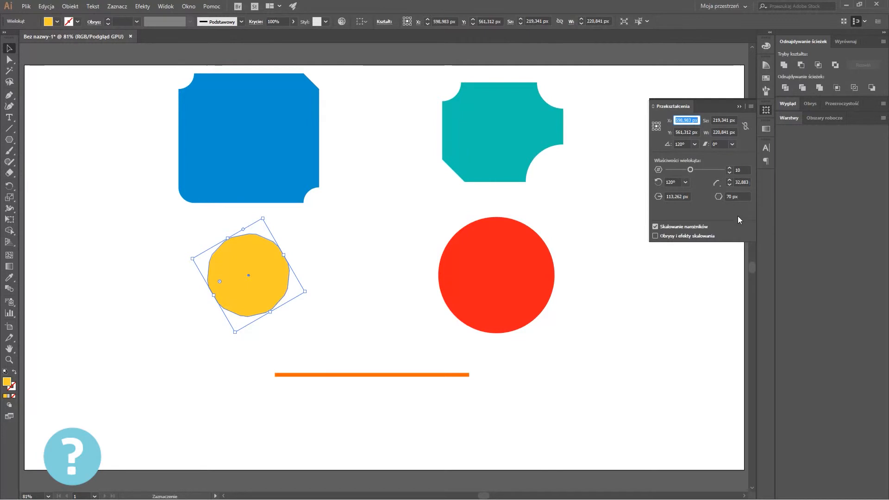
Select the red circle and set its ellipse width to 350 px
left_click(513, 284)
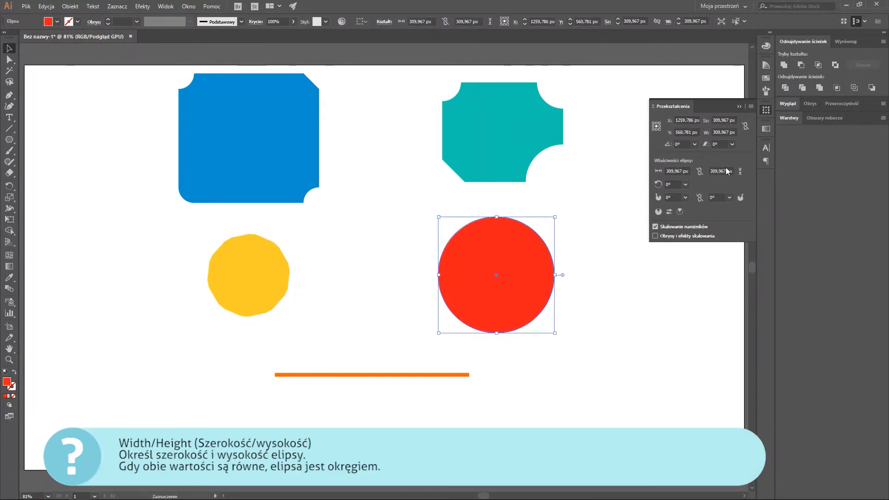
left_click(682, 171)
type("350")
key("Tab")
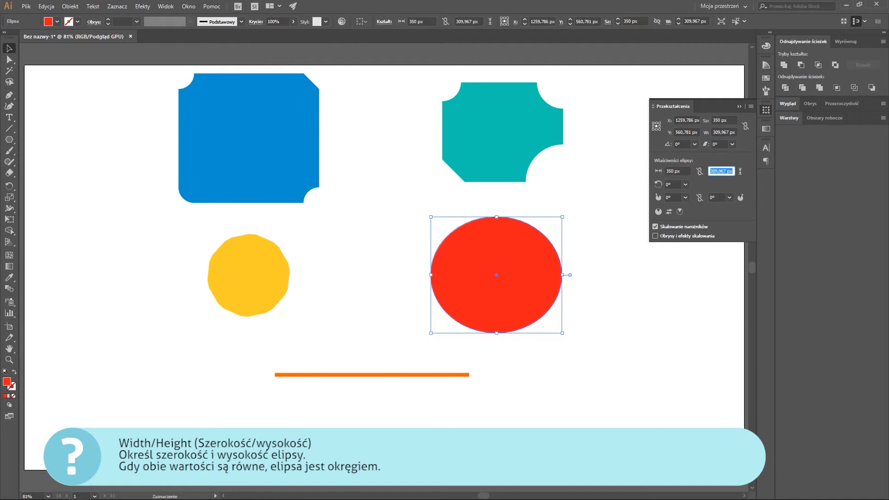
Try ellipse angles of 60° and 240° on the red ellipse and reset the angle to 0°
left_click(685, 184)
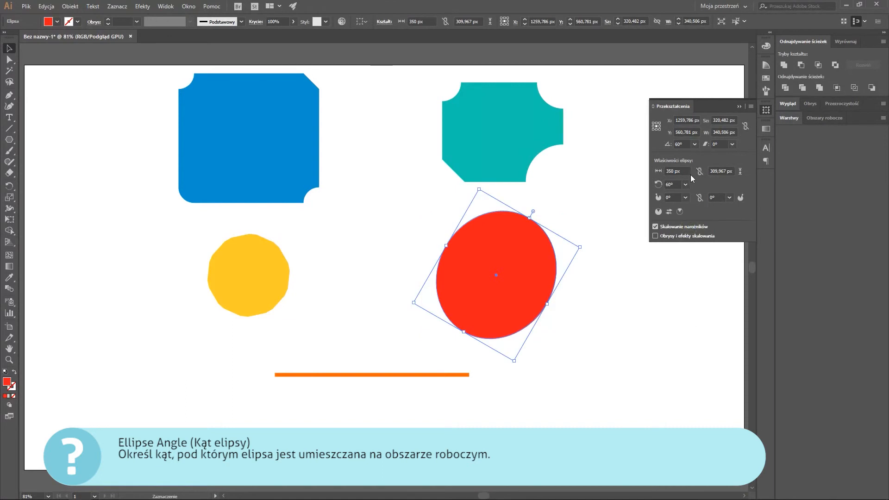
left_click(685, 185)
left_click(696, 285)
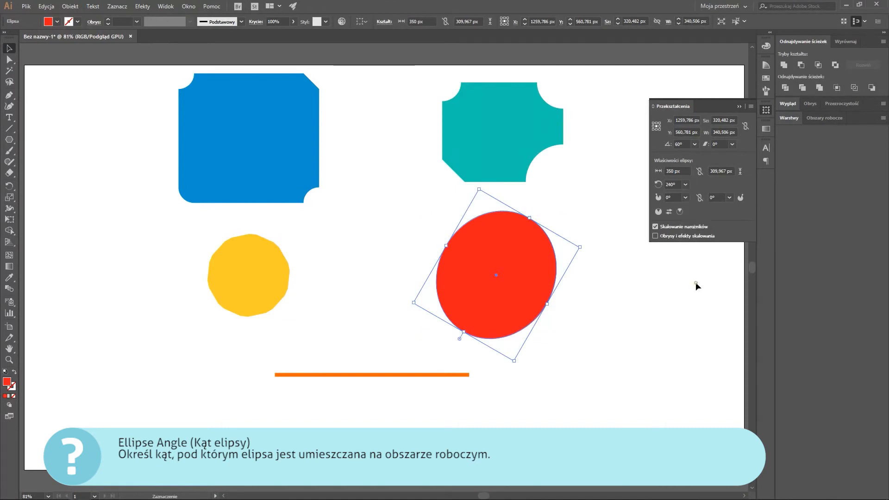
left_click(687, 184)
left_click(686, 185)
left_click(691, 195)
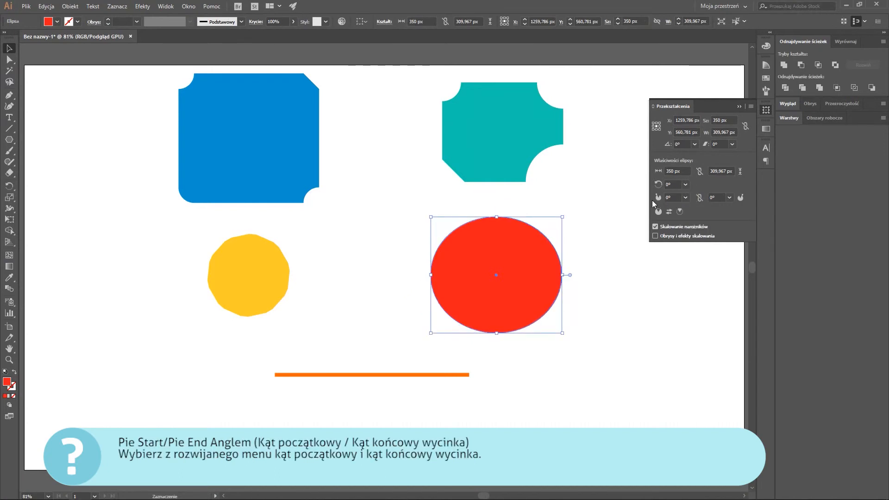
Cut the red ellipse into a pie slice with a start angle of 90° and an end angle of 180°
left_click(685, 198)
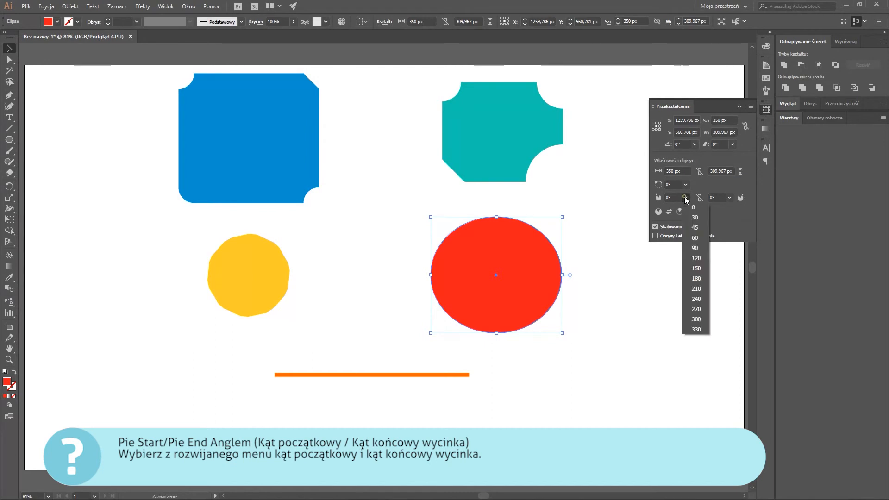
left_click(695, 249)
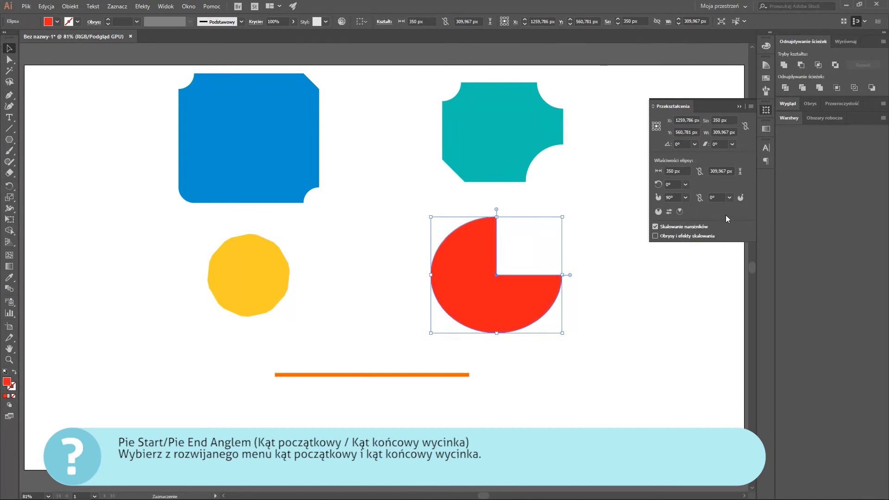
left_click(730, 197)
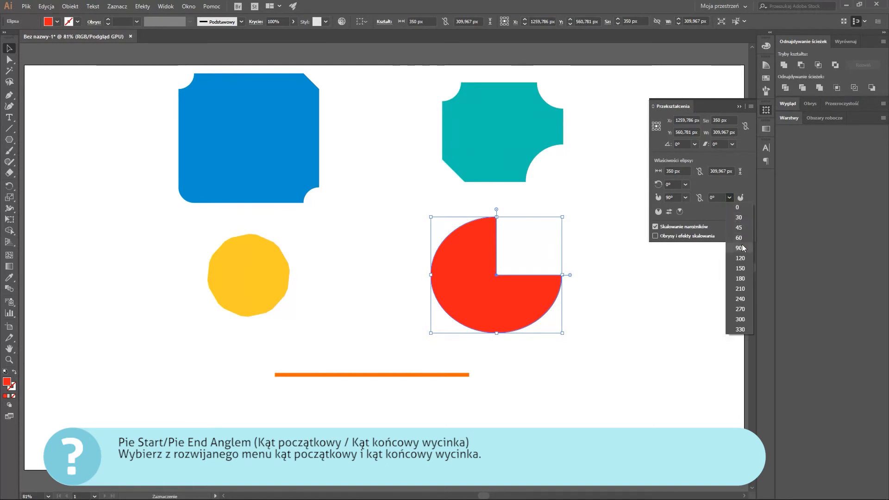
left_click(743, 280)
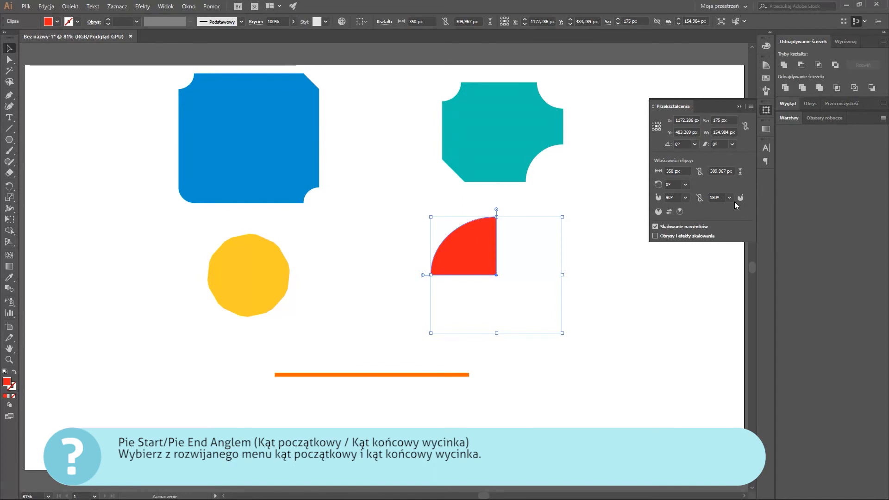
Invert the red pie slice and restore it, repeating the swap of start and end angles twice
left_click(669, 210)
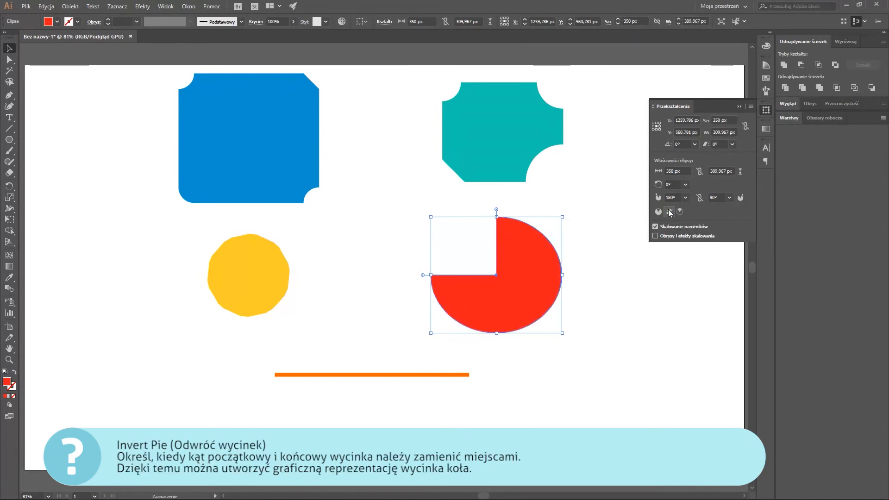
left_click(669, 211)
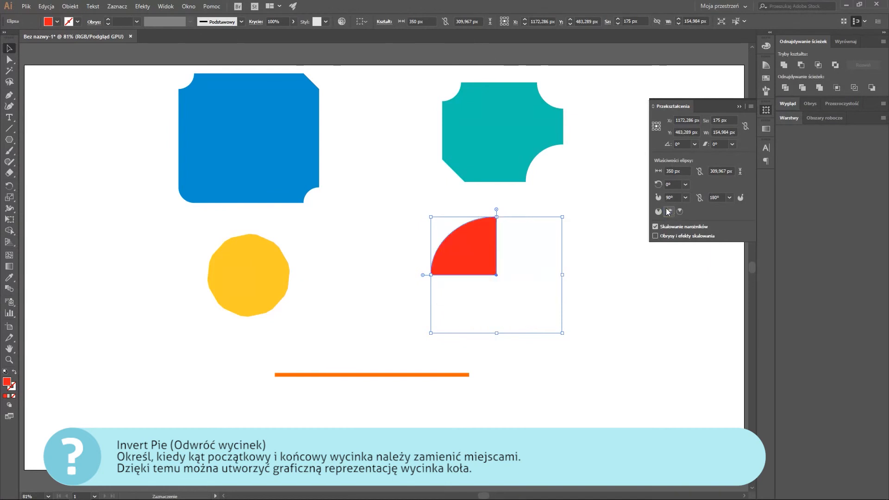
left_click(668, 212)
left_click(669, 211)
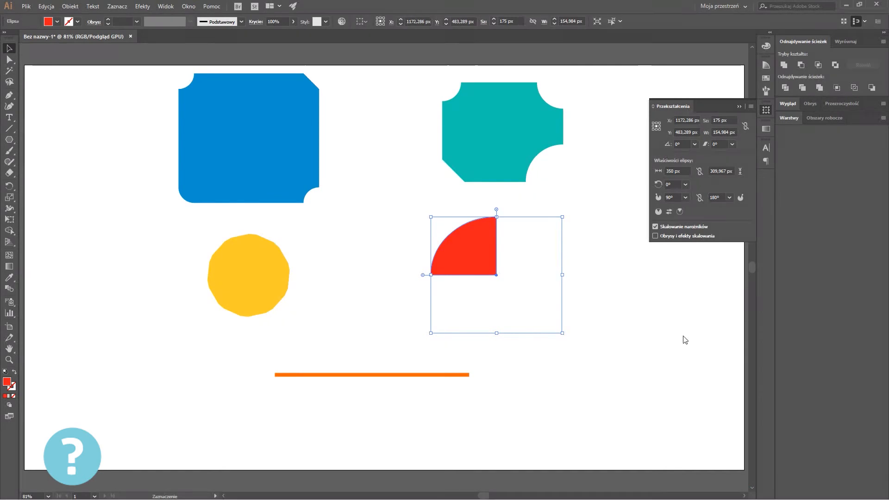
Select the orange line and set its length to 700 px
left_click(462, 376)
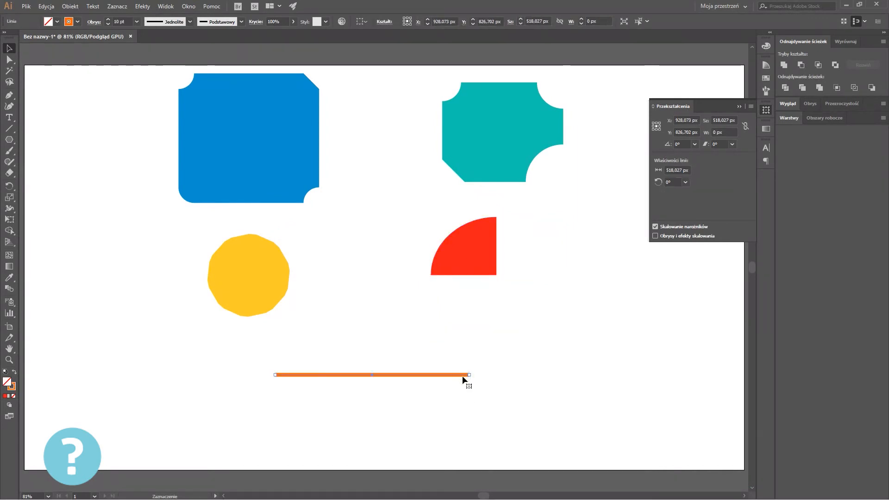
double_click(683, 171)
type("700")
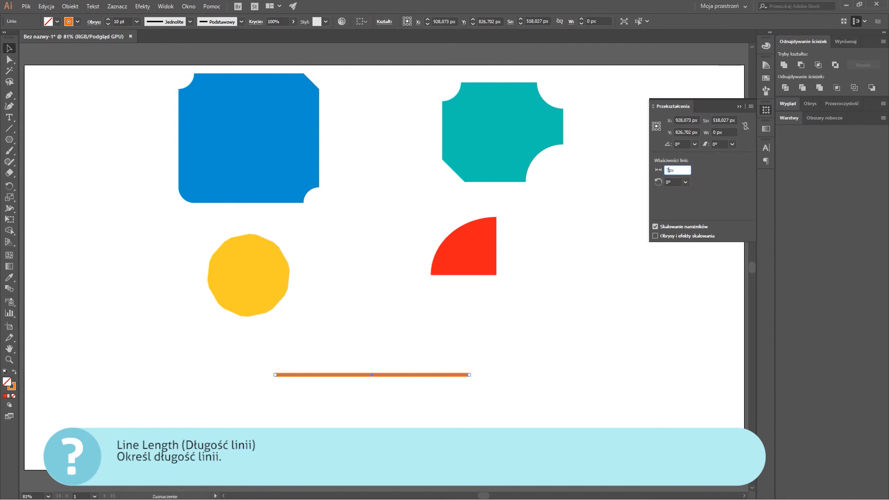
key("Tab")
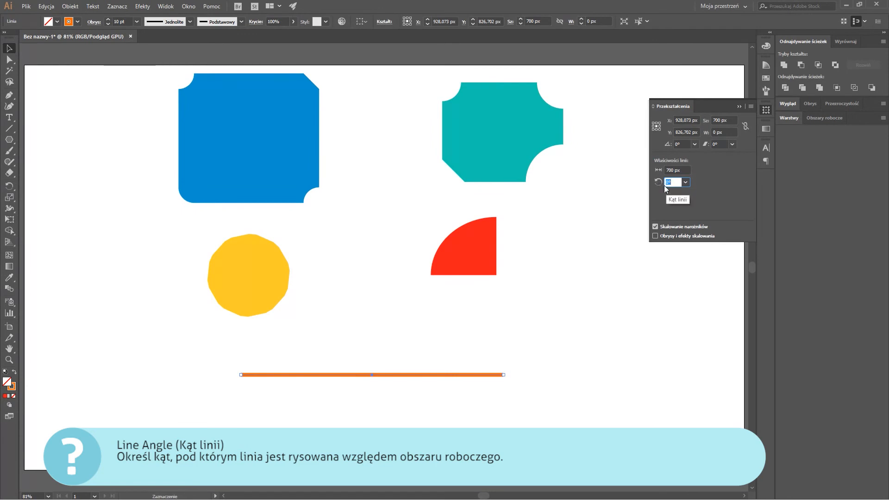
Try line angles of 90°, 150° and 270° on the orange line, set it to 30°, and deselect it
left_click(686, 182)
left_click(699, 231)
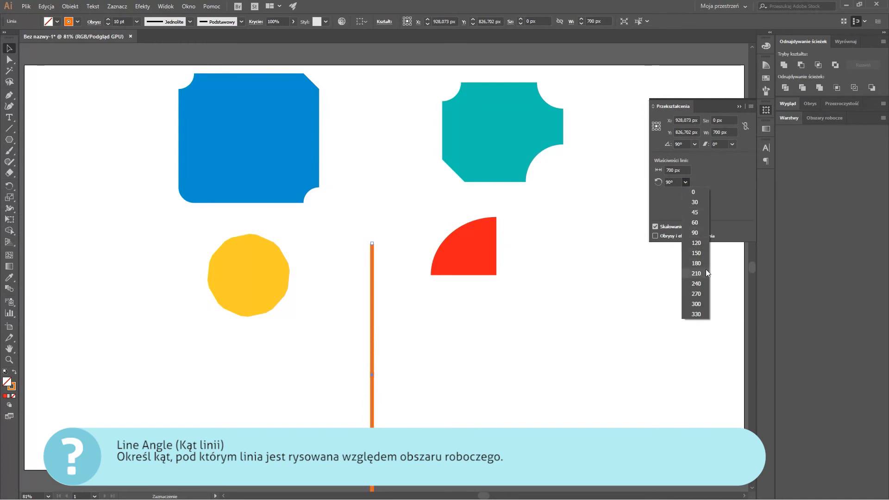
left_click(697, 253)
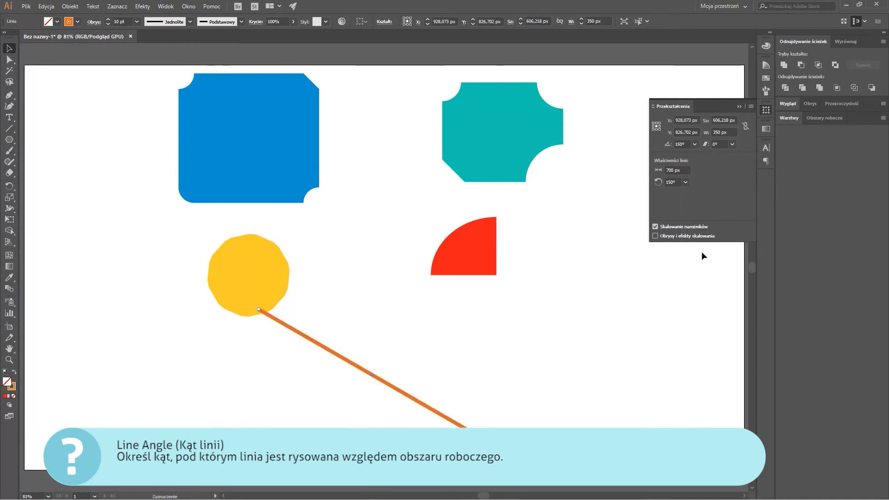
left_click(686, 182)
left_click(691, 294)
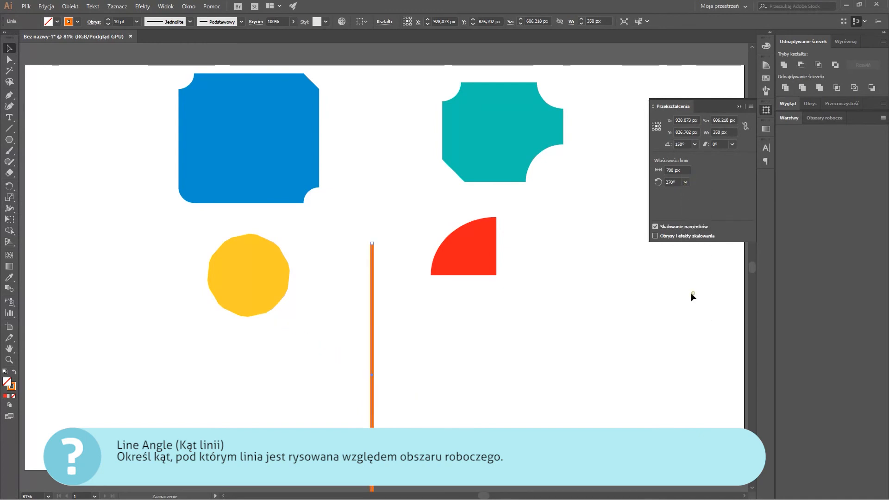
left_click(686, 184)
left_click(695, 202)
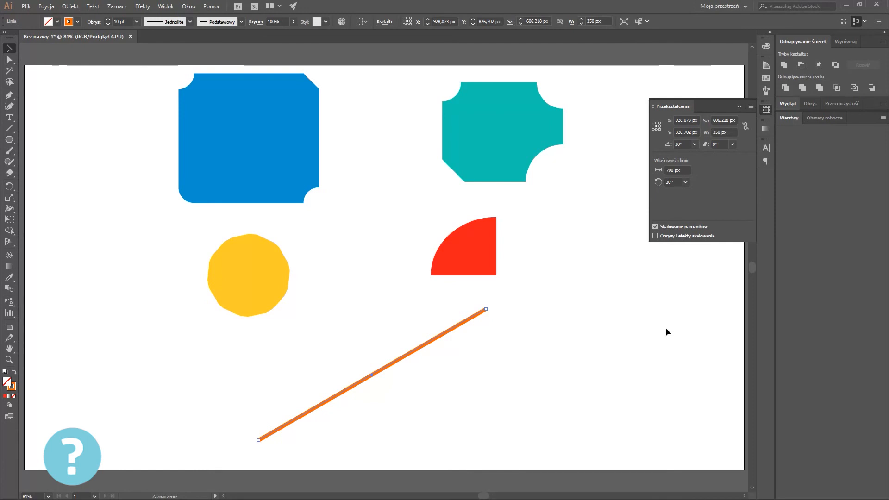
left_click(665, 327)
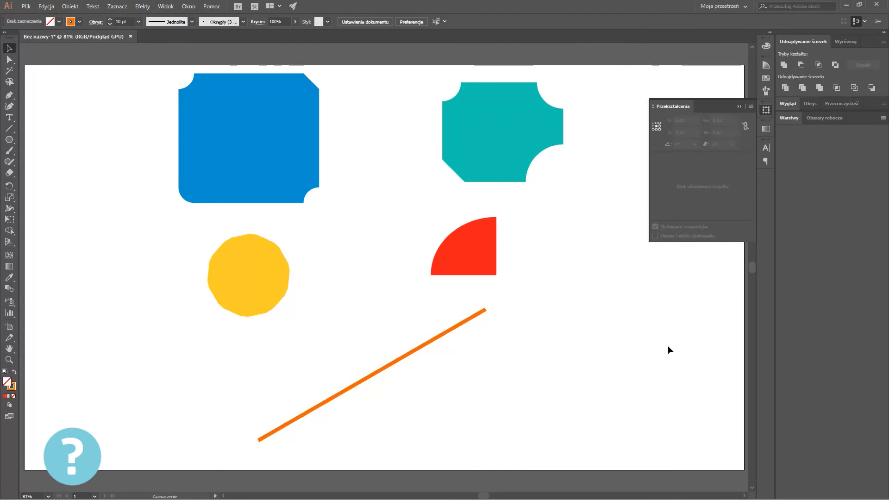